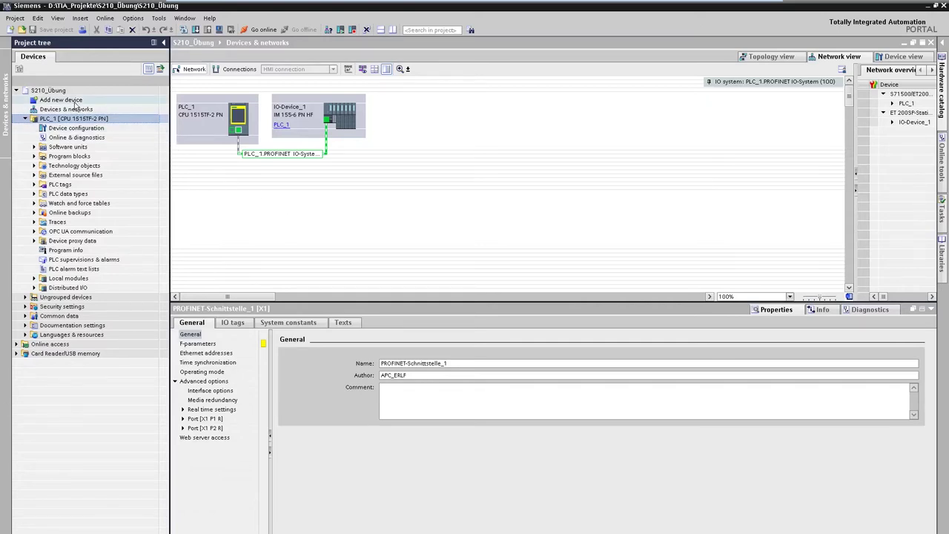
# - Add a SINAMICS S210 6SL3210-5HB10-1xFx drive (200-240 V 1 AC, 0.1 kW) as Drive unit_1
pyautogui.doubleClick(75, 102)
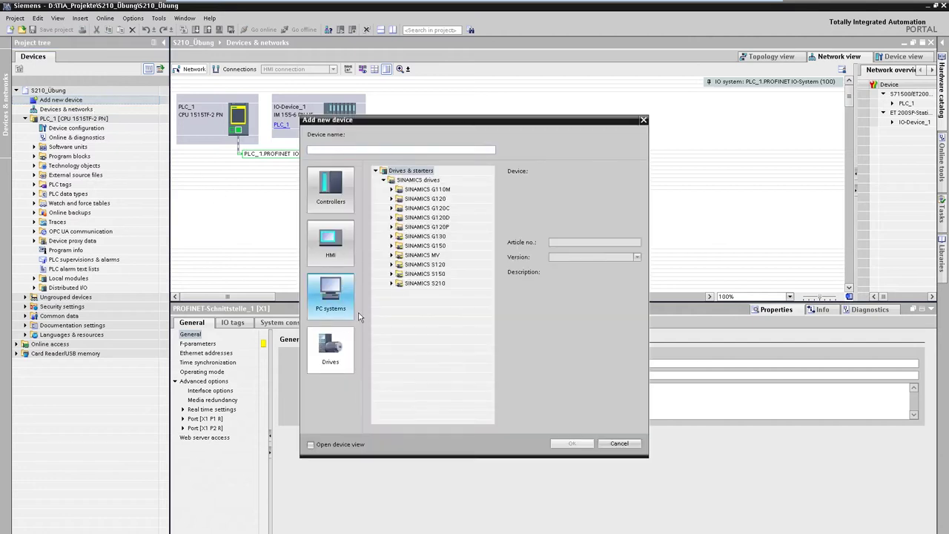
pyautogui.click(391, 283)
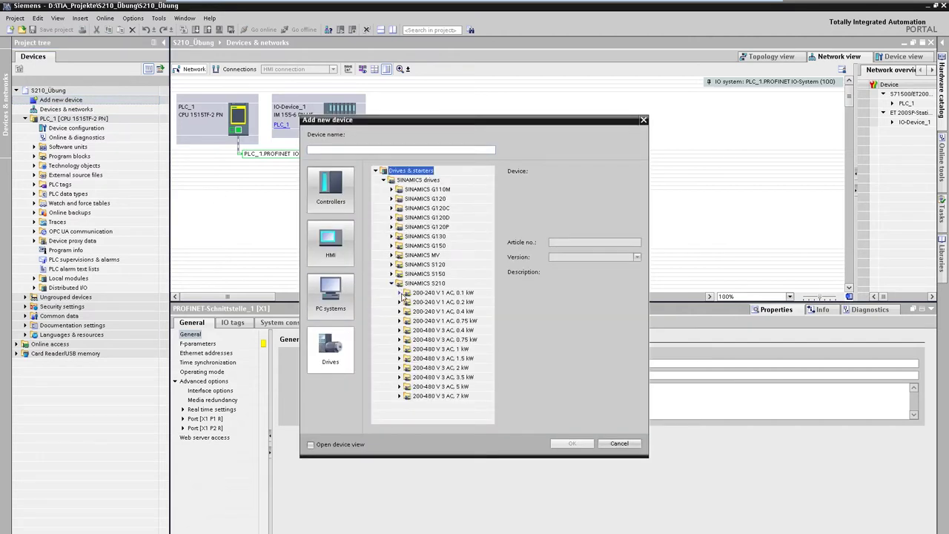
pyautogui.click(399, 293)
pyautogui.click(430, 302)
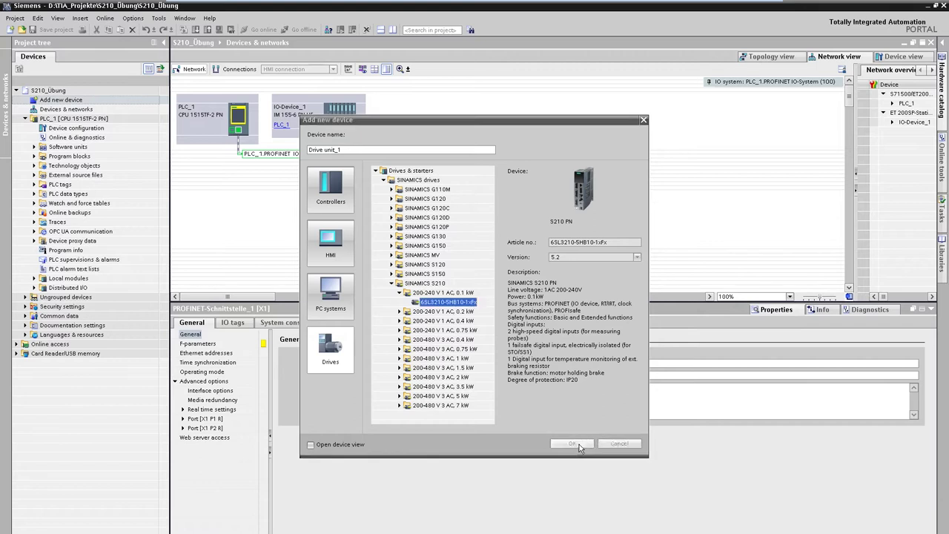
pyautogui.click(572, 443)
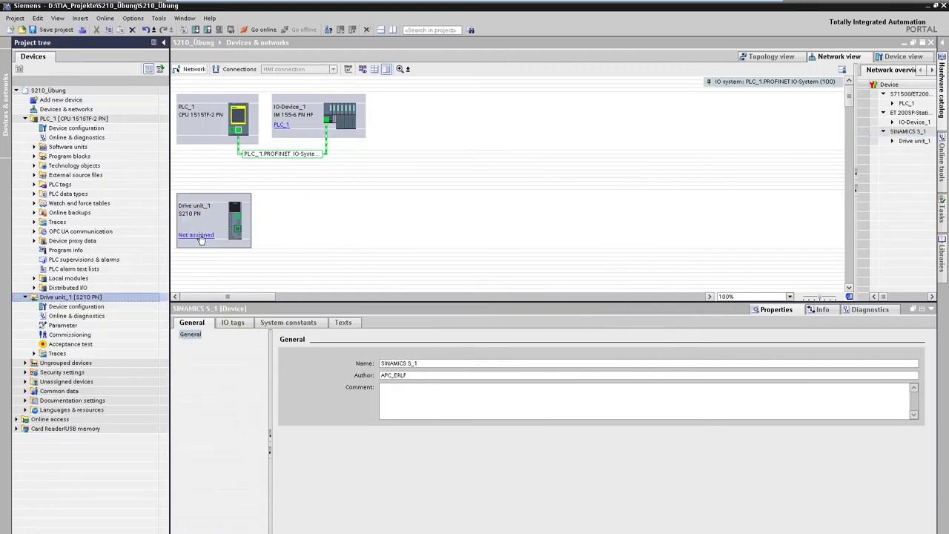
# - Assign the drive to PLC_1's PROFINET interface and make that interface Sync master
pyautogui.click(200, 235)
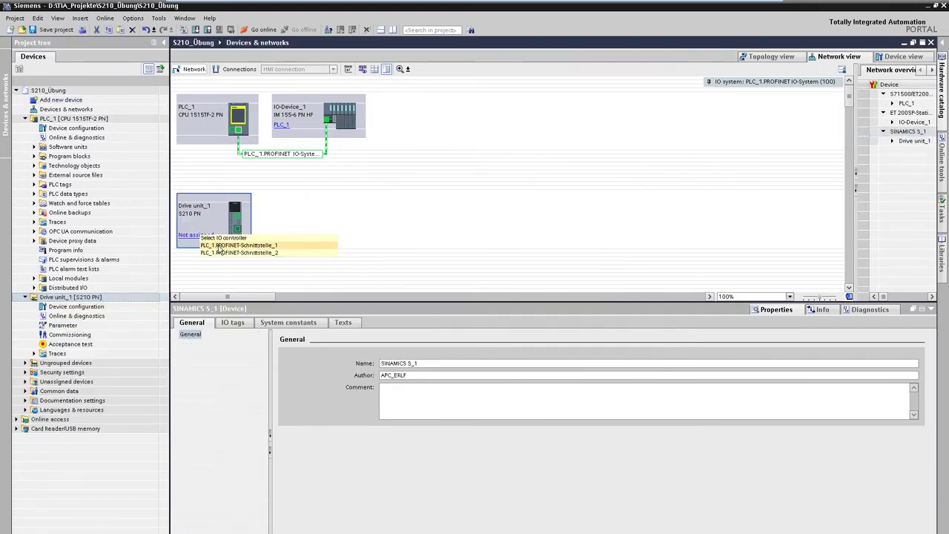
pyautogui.click(219, 246)
pyautogui.click(238, 133)
pyautogui.click(211, 410)
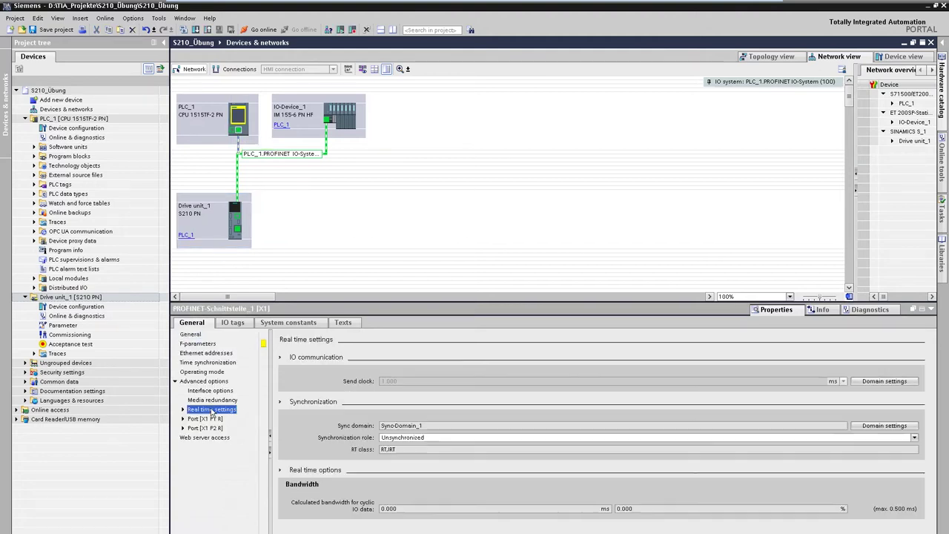
pyautogui.click(444, 437)
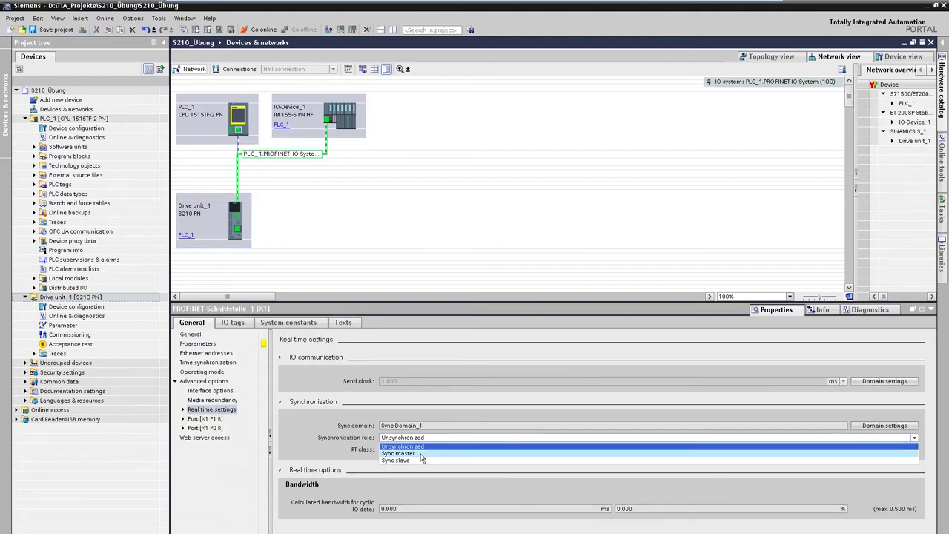
pyautogui.click(421, 453)
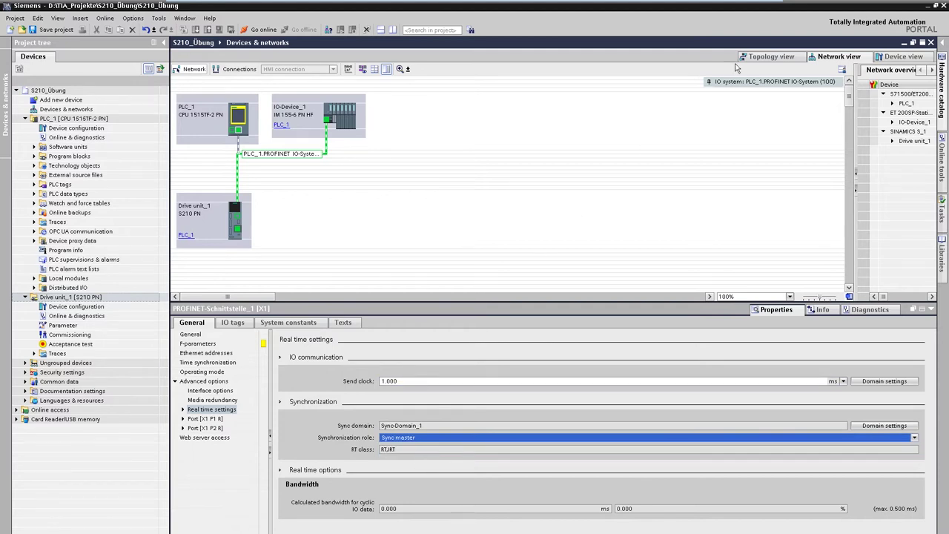
# - In the topology view, connect the IO-Device_1 port to the drive's port
pyautogui.click(767, 57)
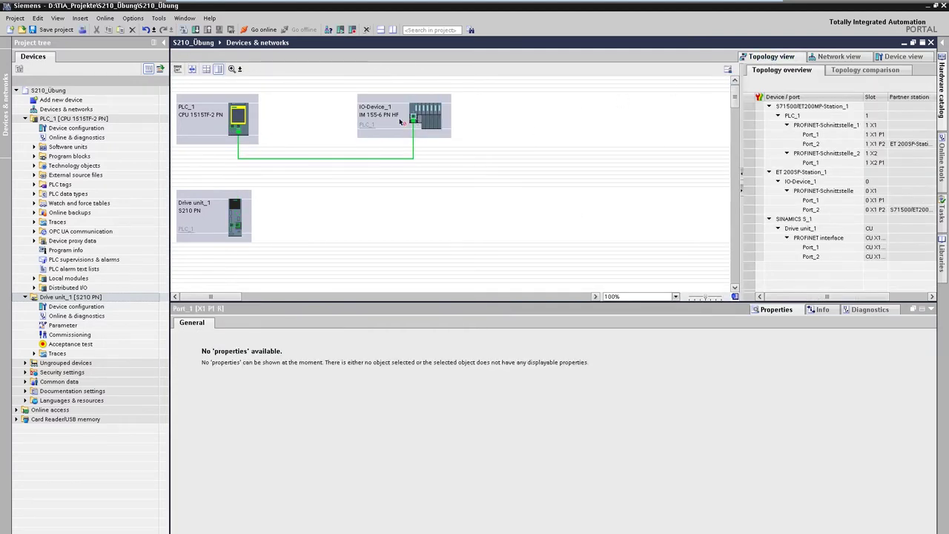
pyautogui.moveTo(384, 126); pyautogui.dragTo(232, 228)
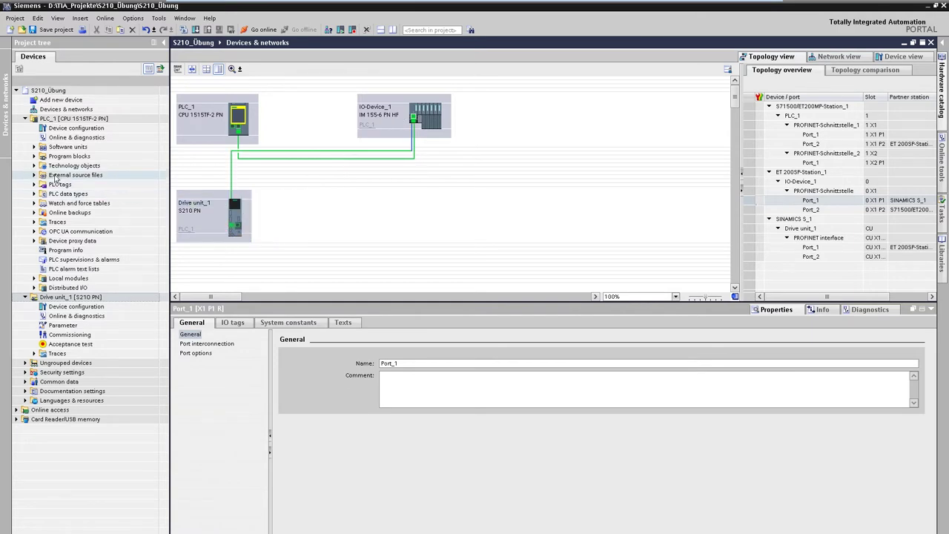
pyautogui.click(33, 166)
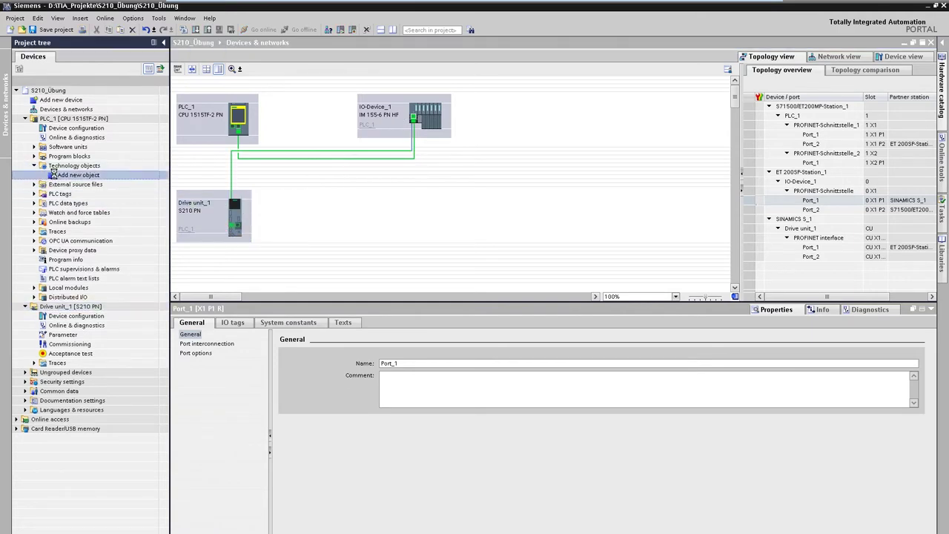
# - Add a TO_SynchronousAxis object, SynchronousAxis_1 [DB1], under PLC_1 and enlarge its configuration editor
pyautogui.doubleClick(54, 172)
pyautogui.click(432, 227)
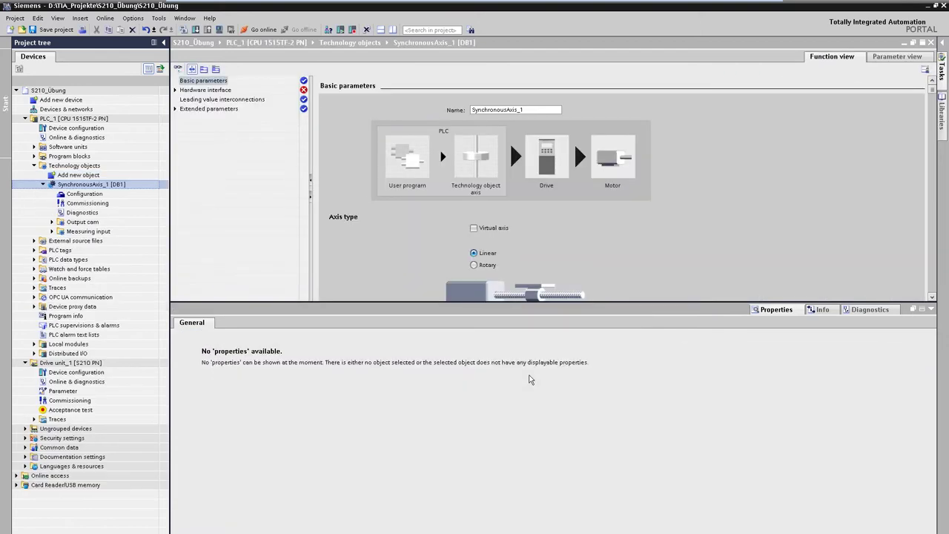
pyautogui.click(931, 309)
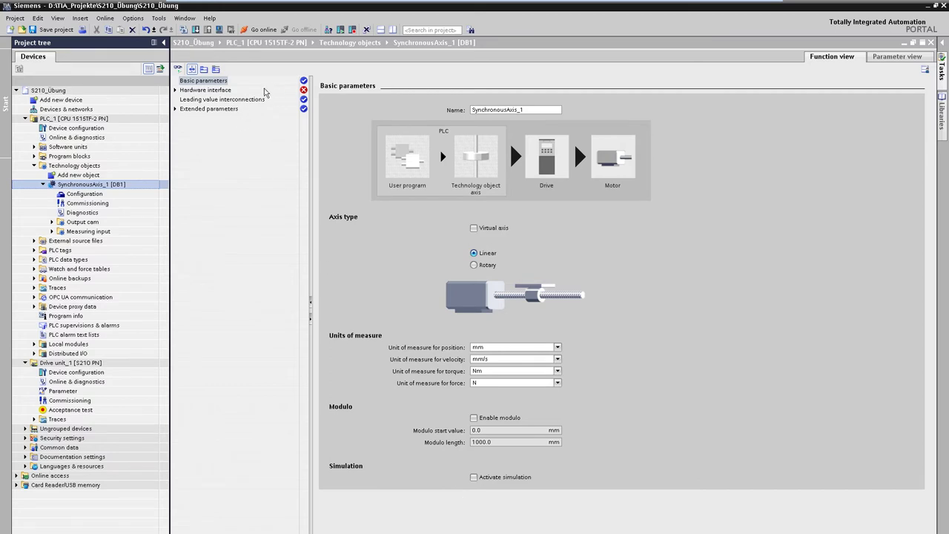
# - Set SynchronousAxis_1's hardware interface drive to Drive unit_1.Drive control
pyautogui.click(214, 90)
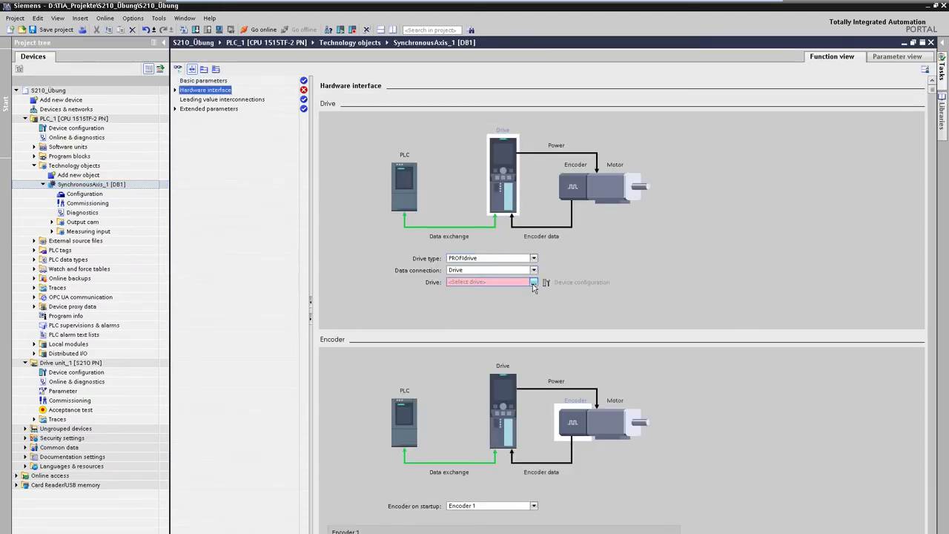
pyautogui.click(533, 283)
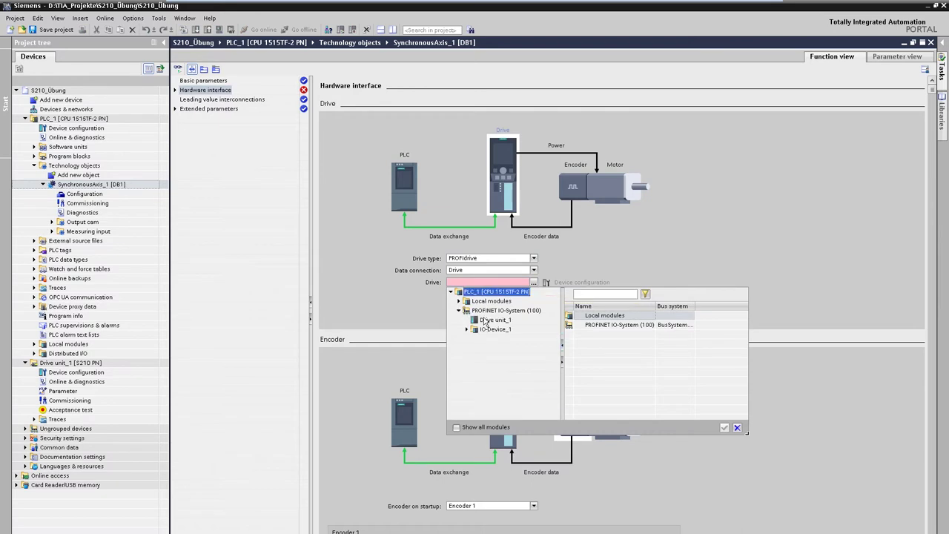
pyautogui.click(484, 321)
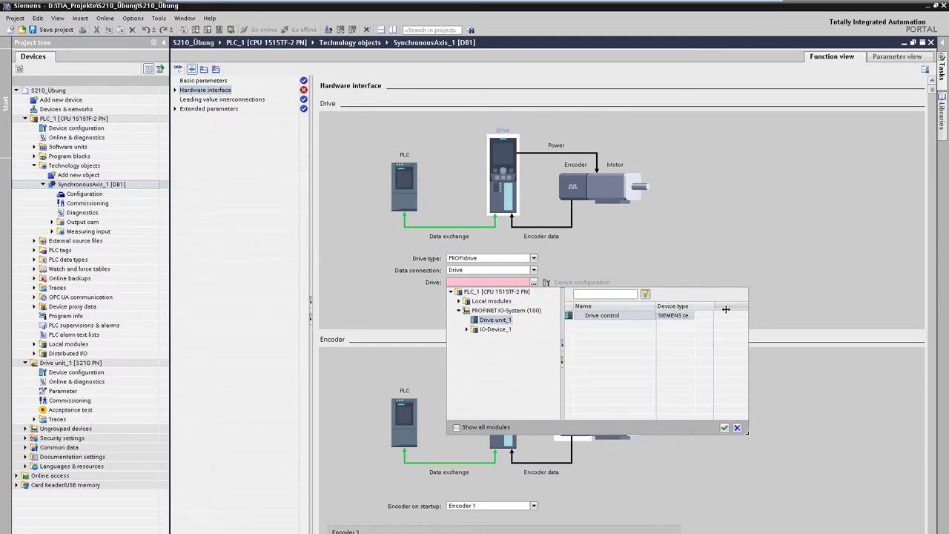
pyautogui.doubleClick(729, 310)
pyautogui.click(725, 427)
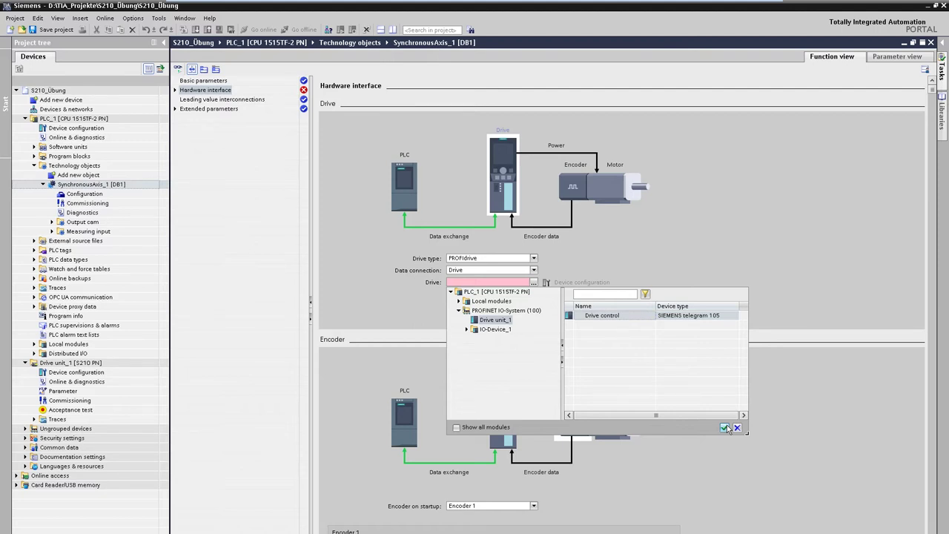
pyautogui.click(726, 424)
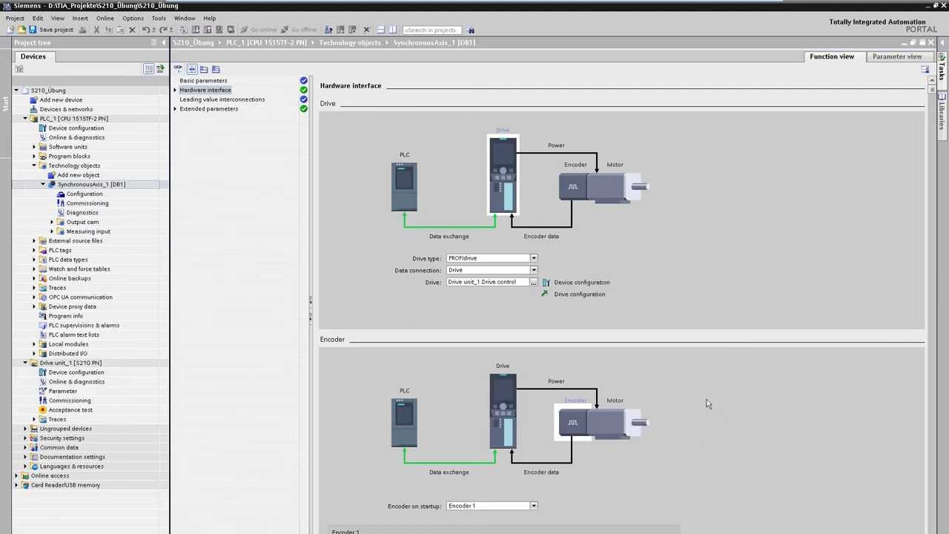
# - Select motor 1FK2102-1AG0xxMxx for Drive unit_1, then download the configuration to PLC_1
pyautogui.click(547, 296)
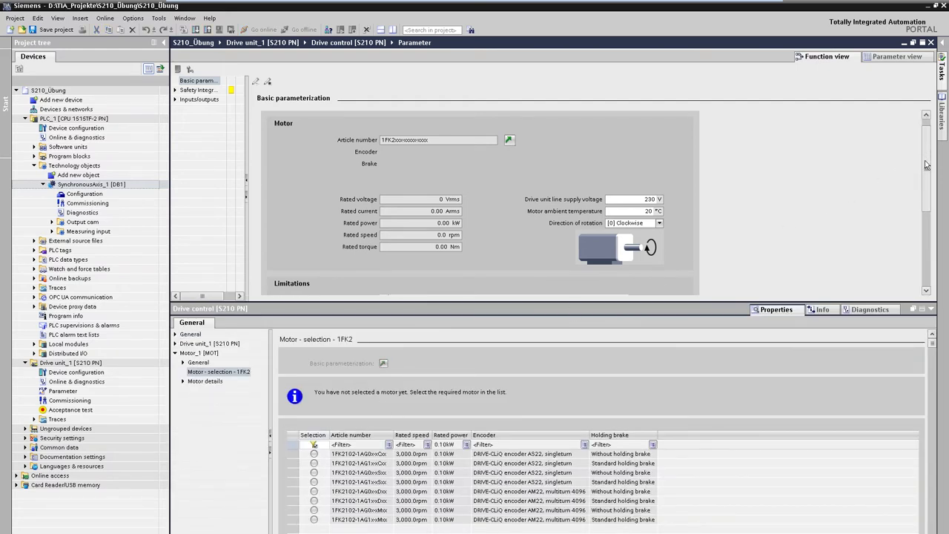
pyautogui.scroll(-2, 926, 188)
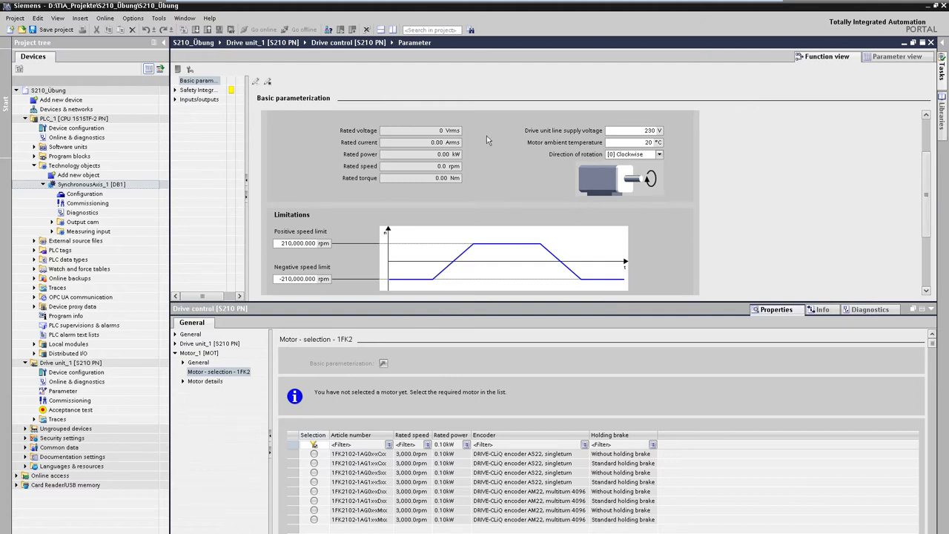
pyautogui.click(313, 510)
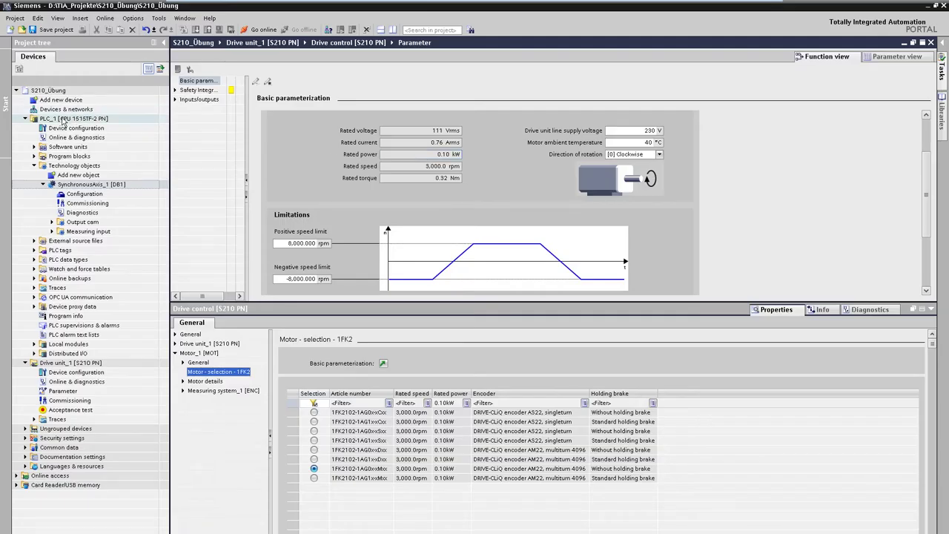
pyautogui.click(64, 119)
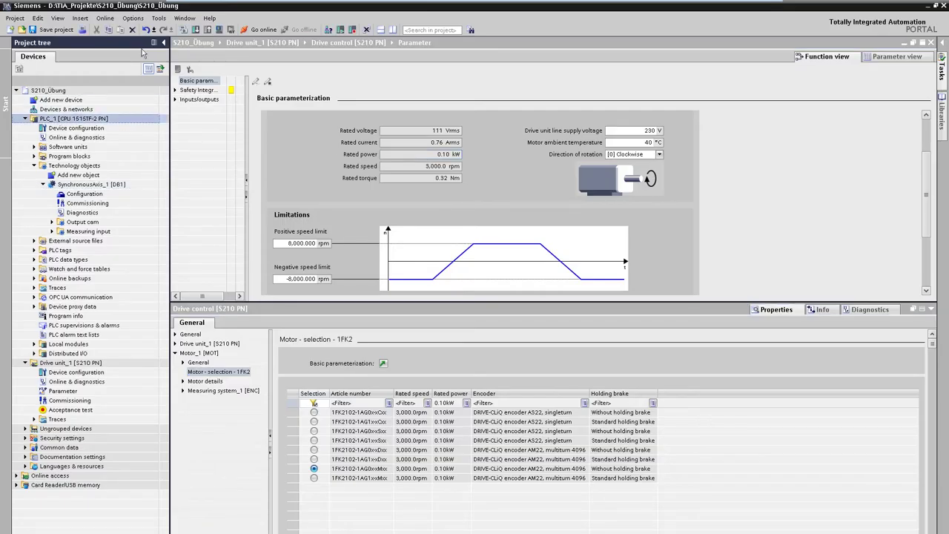
pyautogui.click(193, 29)
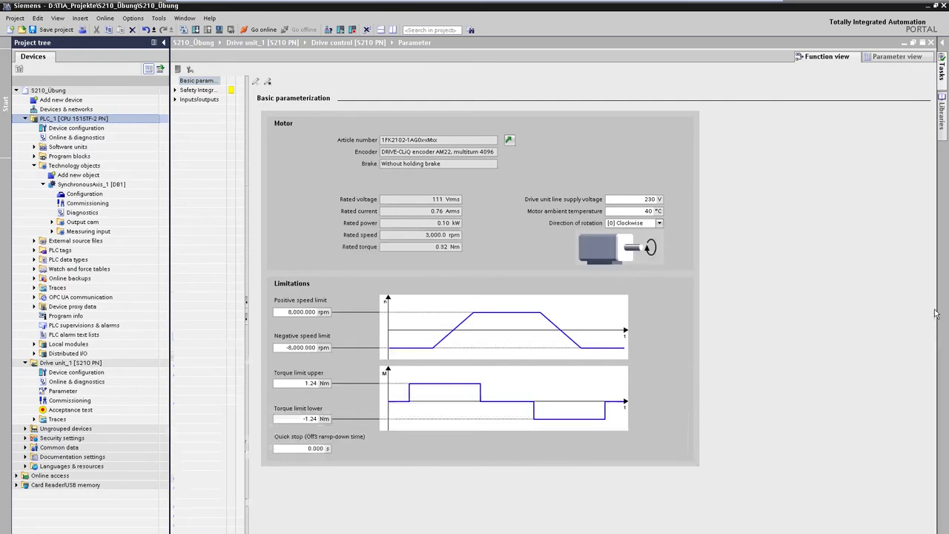
# - Go online on axis commissioning, take master control of SynchronousAxis_1 and enable it
pyautogui.click(80, 202)
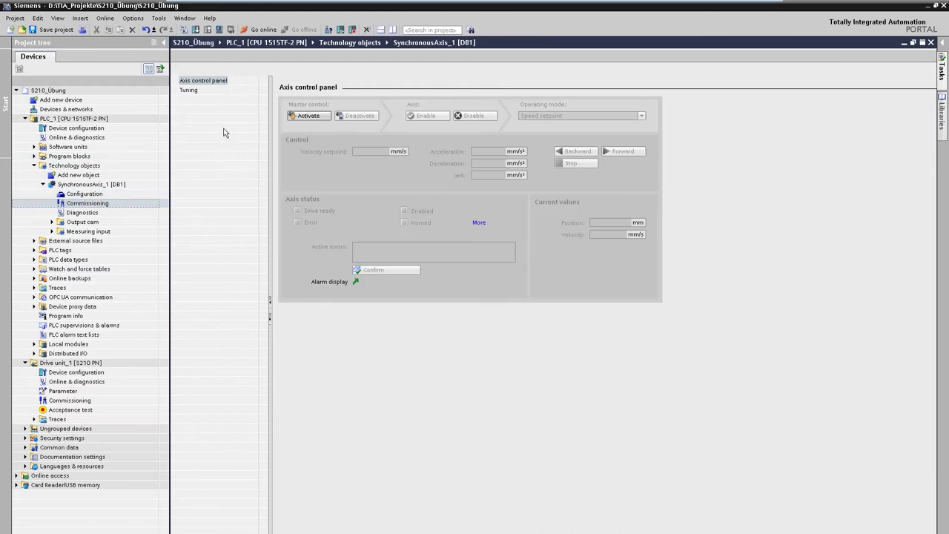
pyautogui.click(310, 115)
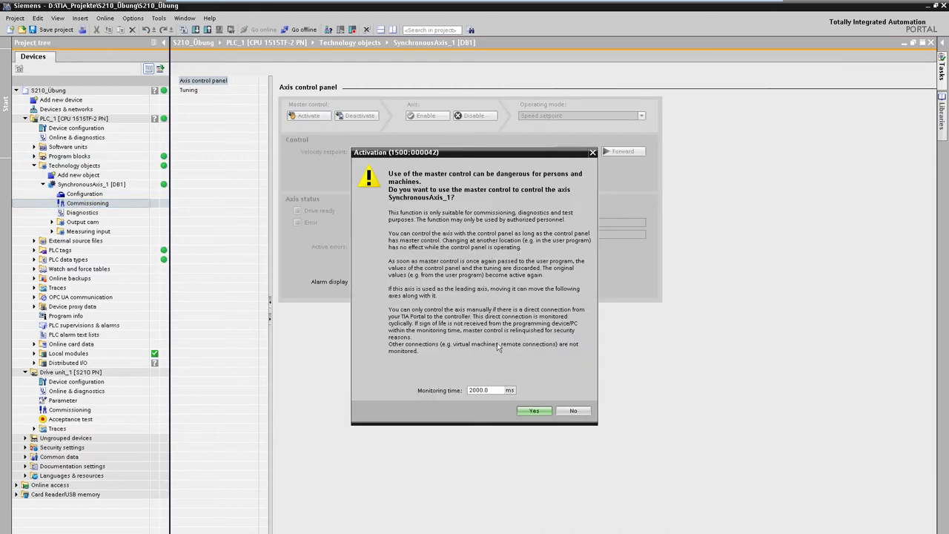
pyautogui.click(514, 409)
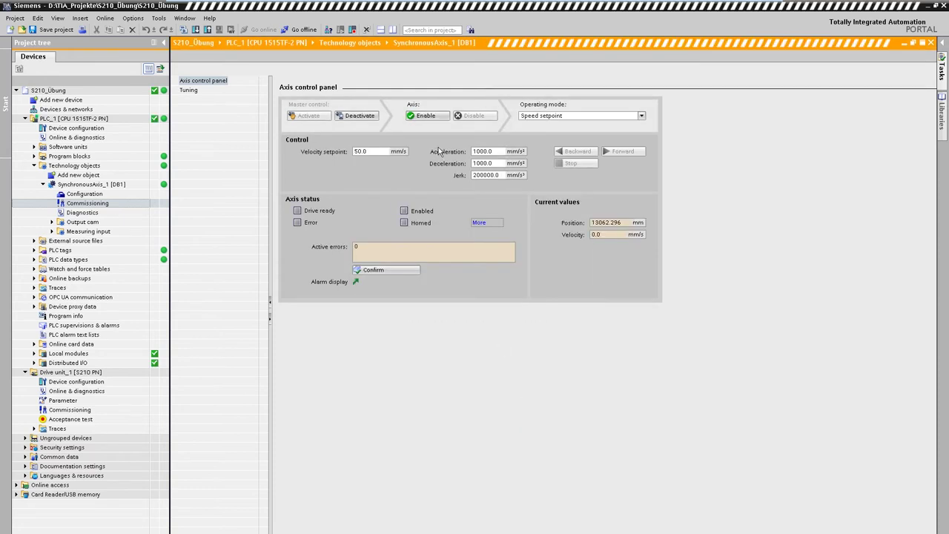
pyautogui.click(371, 151)
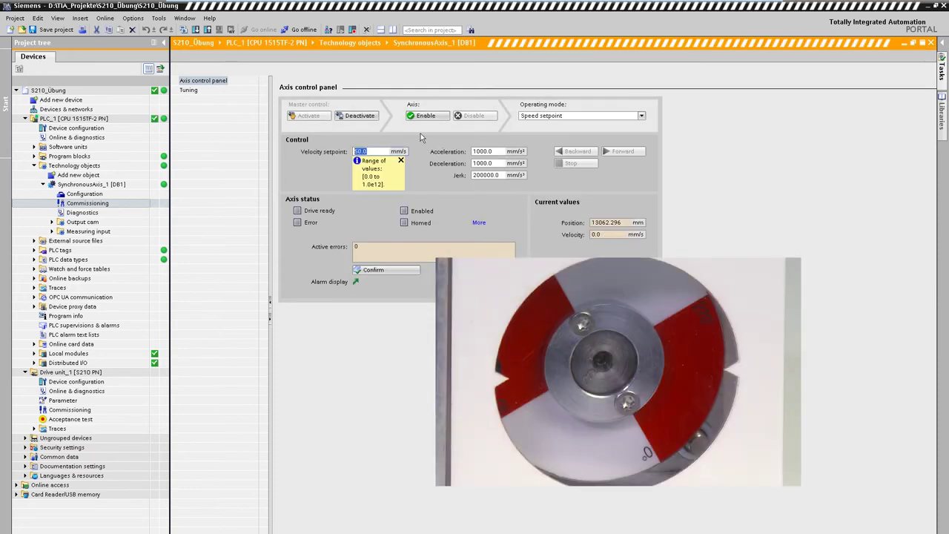
pyautogui.click(427, 116)
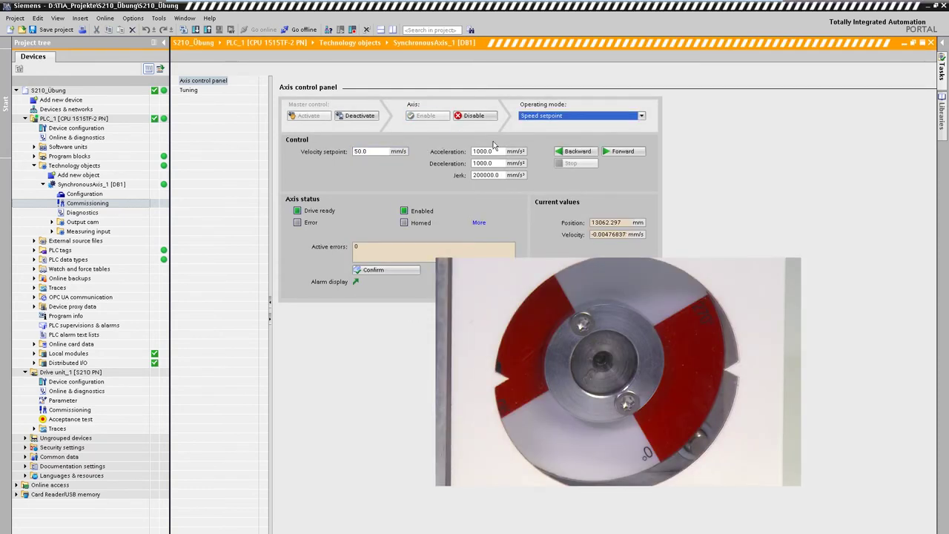
# - Jog the axis forward at 50 mm/s, stop it, and release master control
pyautogui.click(625, 152)
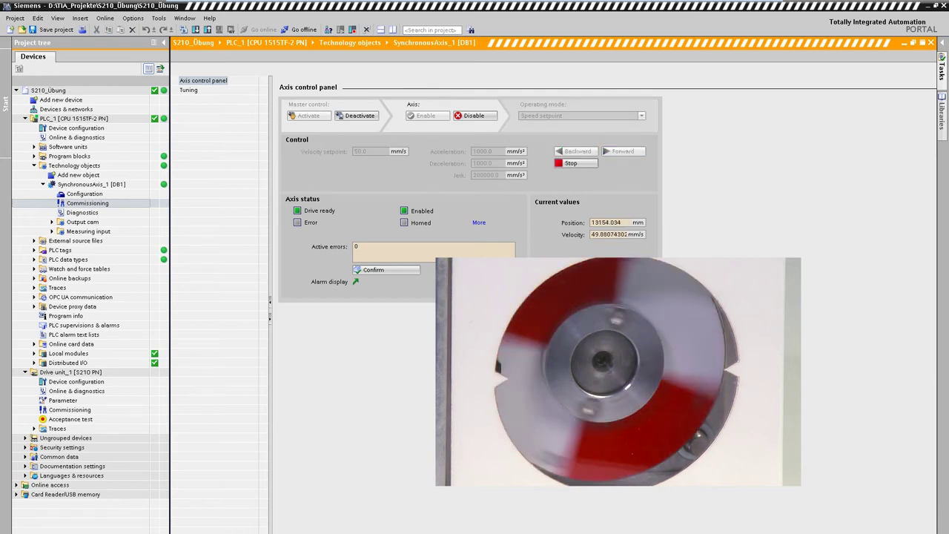
pyautogui.click(573, 163)
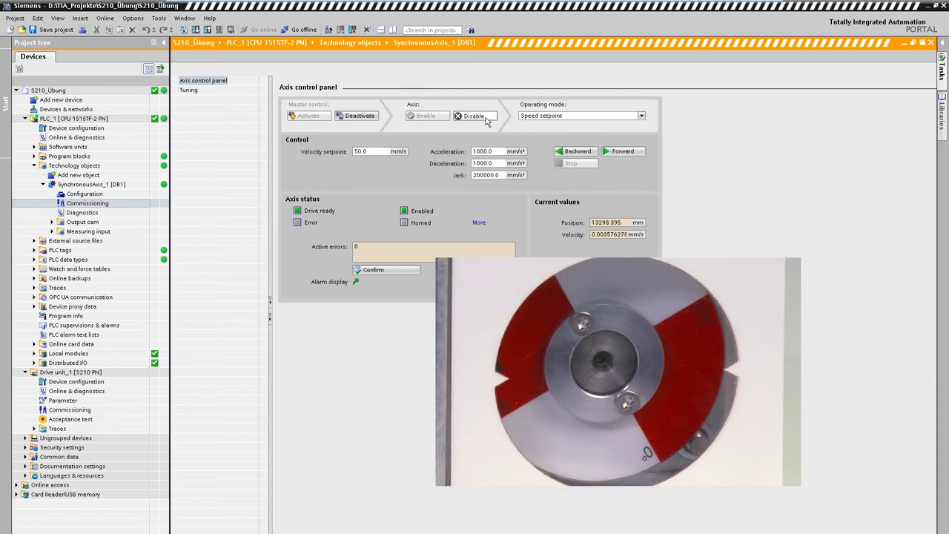
pyautogui.click(354, 116)
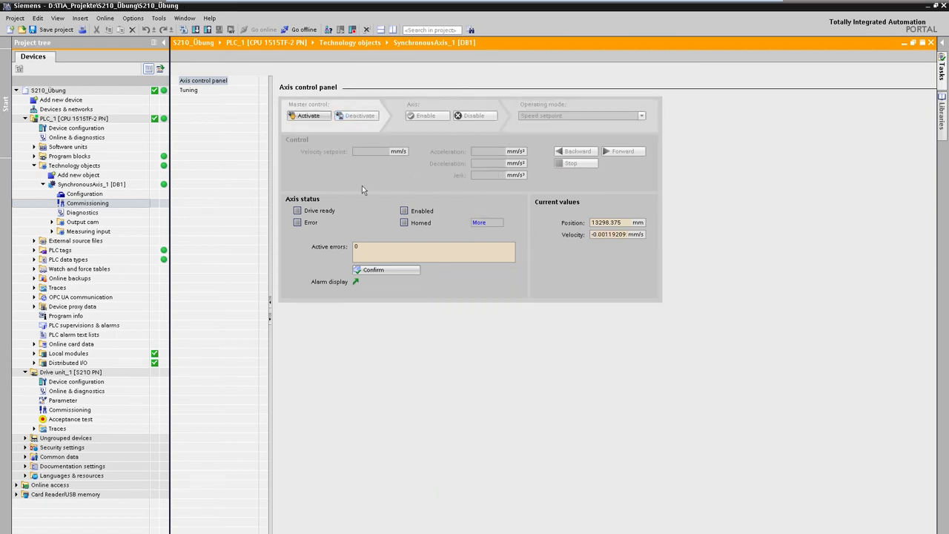
# - Open the commissioning editor for Drive unit_1 from the network view
pyautogui.doubleClick(66, 109)
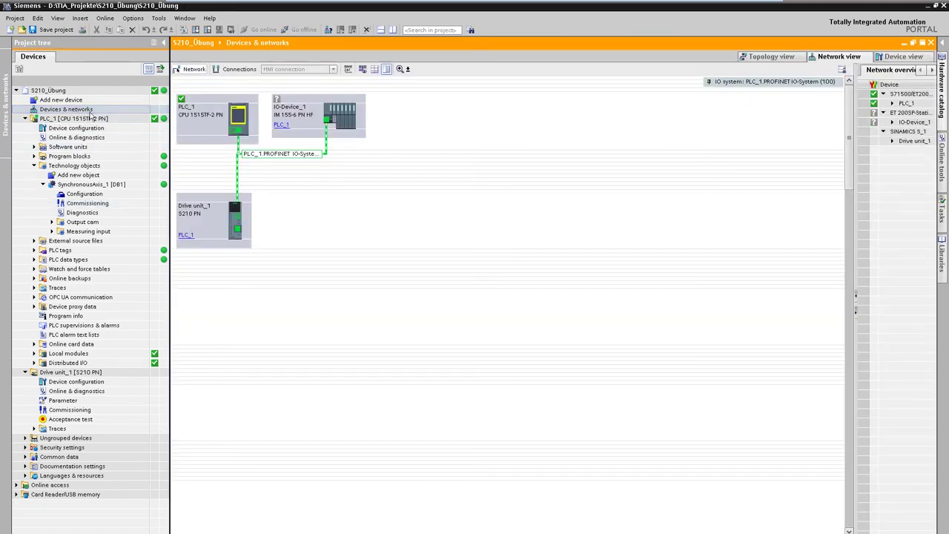
pyautogui.rightClick(236, 215)
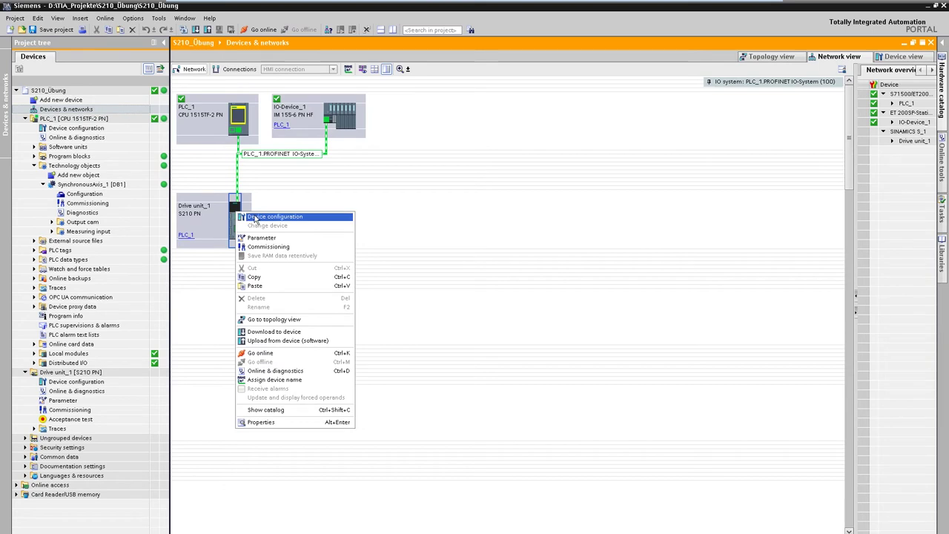
pyautogui.click(269, 248)
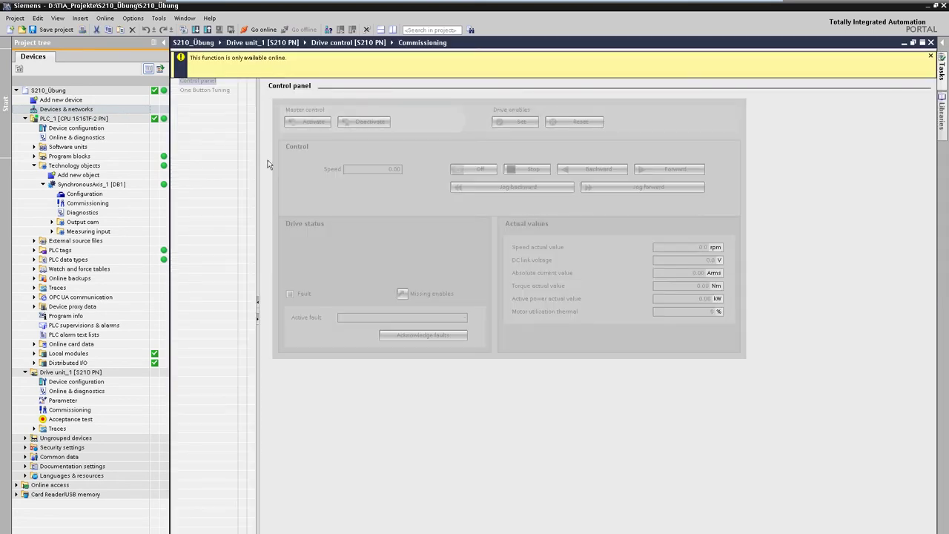
# - Connect online to the drive through the ASIX USB adapter after searching for it
pyautogui.click(263, 32)
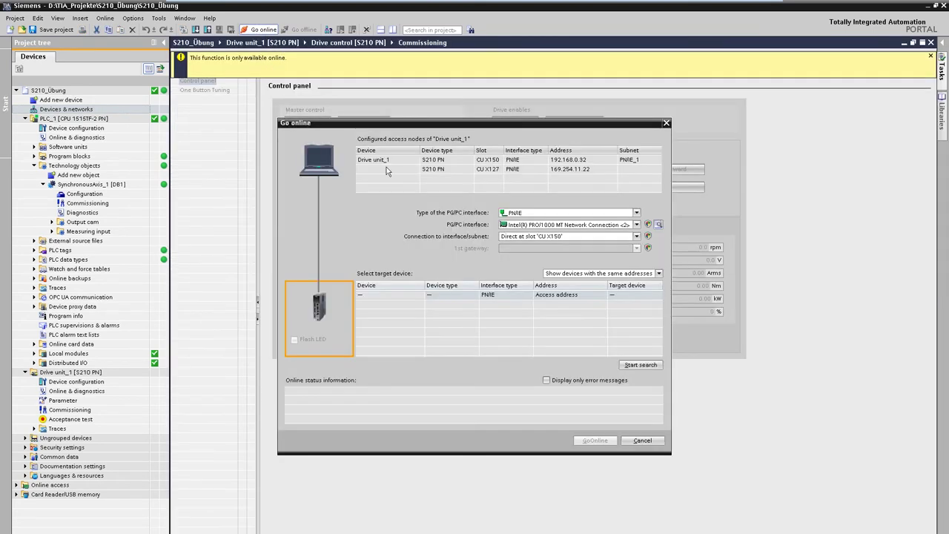
pyautogui.click(636, 224)
pyautogui.click(541, 244)
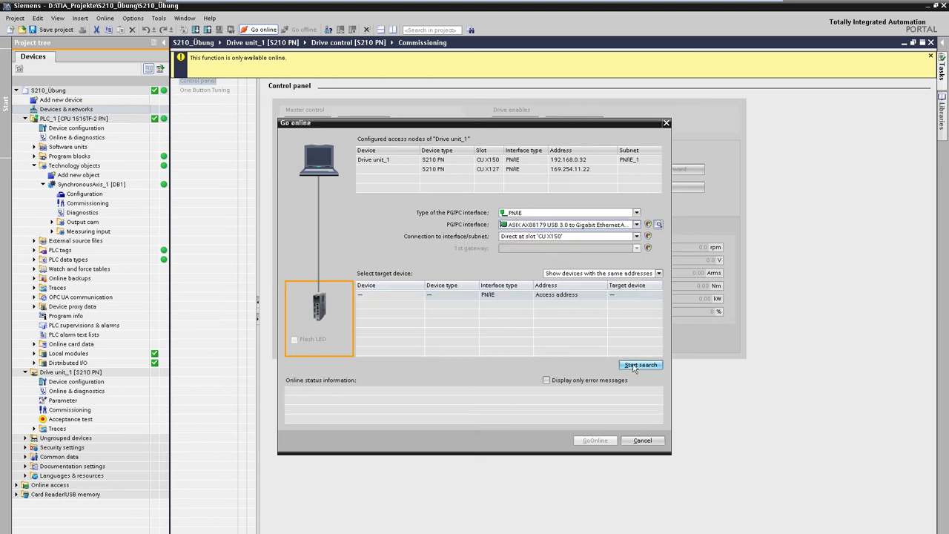
pyautogui.click(640, 364)
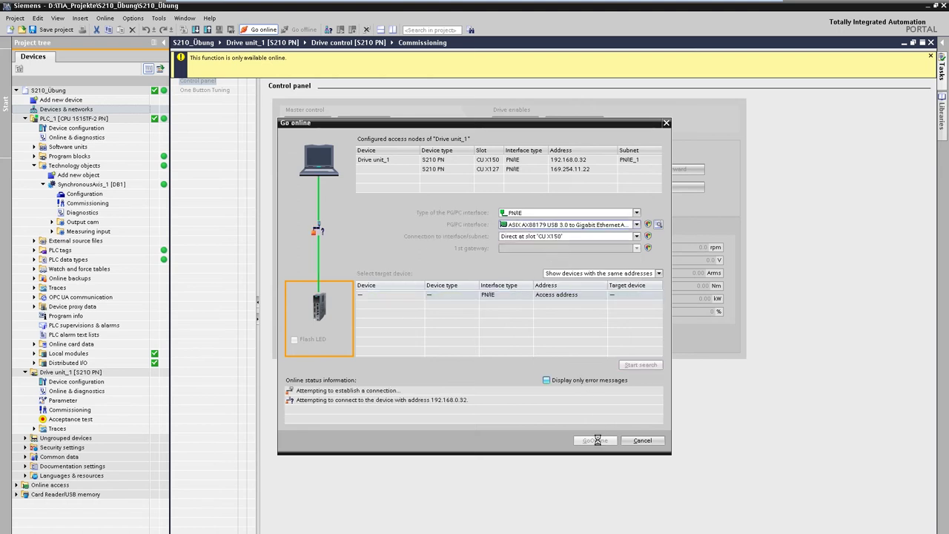
pyautogui.click(598, 440)
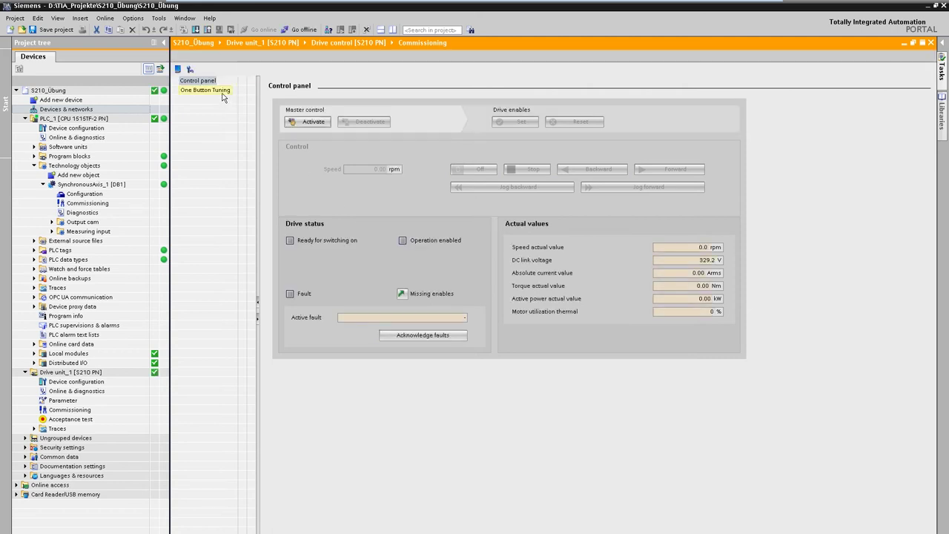
# - Set the One Button Tuning path limit to 360 and take master control of the drive
pyautogui.click(220, 91)
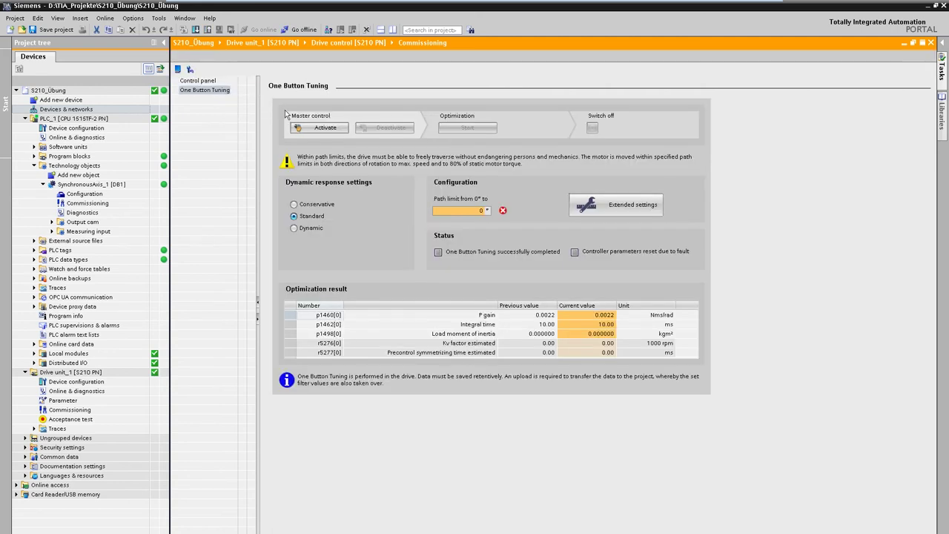
pyautogui.click(483, 210)
pyautogui.write('360')
pyautogui.click(326, 127)
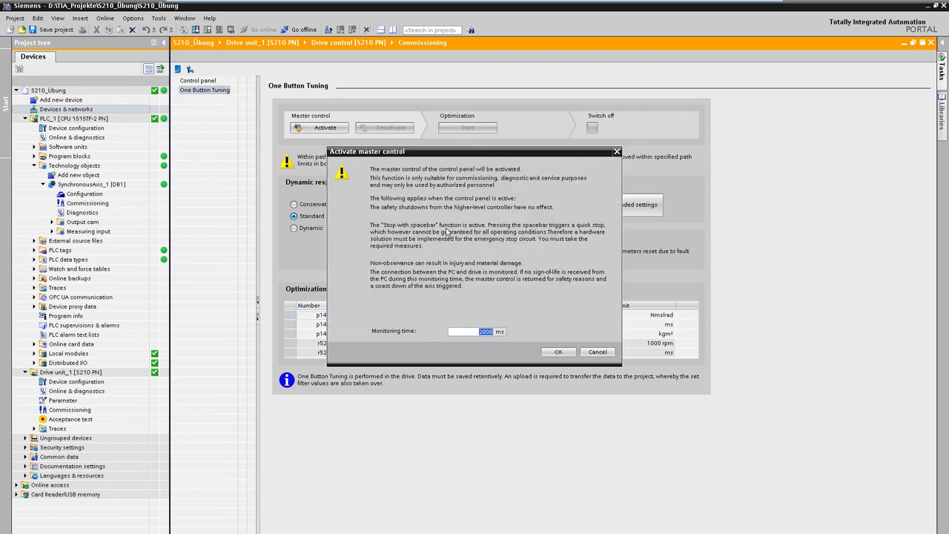
pyautogui.click(560, 353)
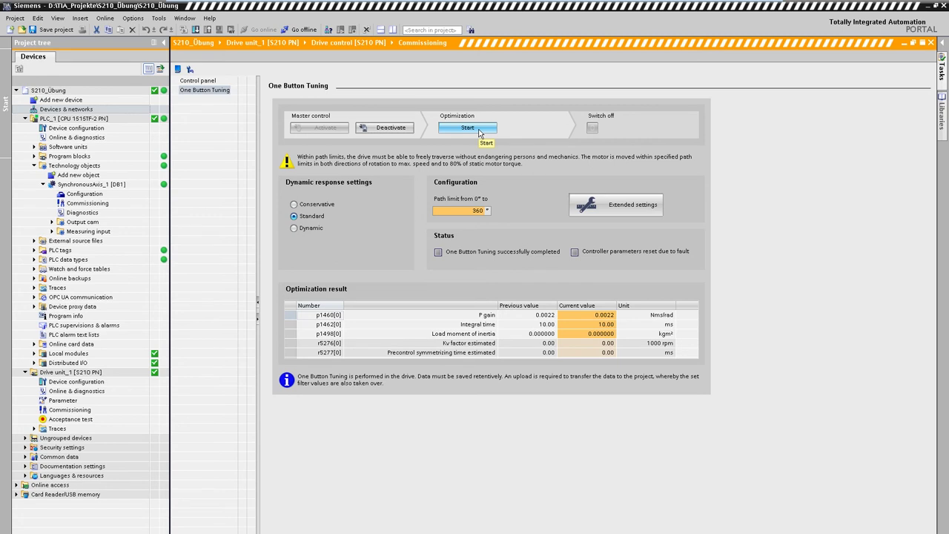
# - Run One Button Tuning, yielding P gain 0.0136, integral time 2.91 ms and Kv 31.70
pyautogui.click(478, 130)
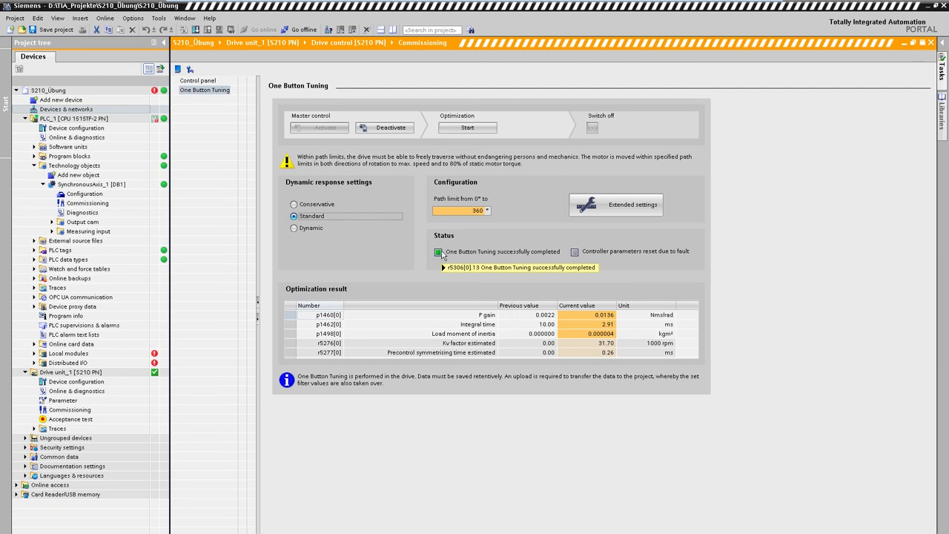
# - Release master control of Drive unit_1 and save its RAM data retentively
pyautogui.click(393, 130)
pyautogui.click(535, 343)
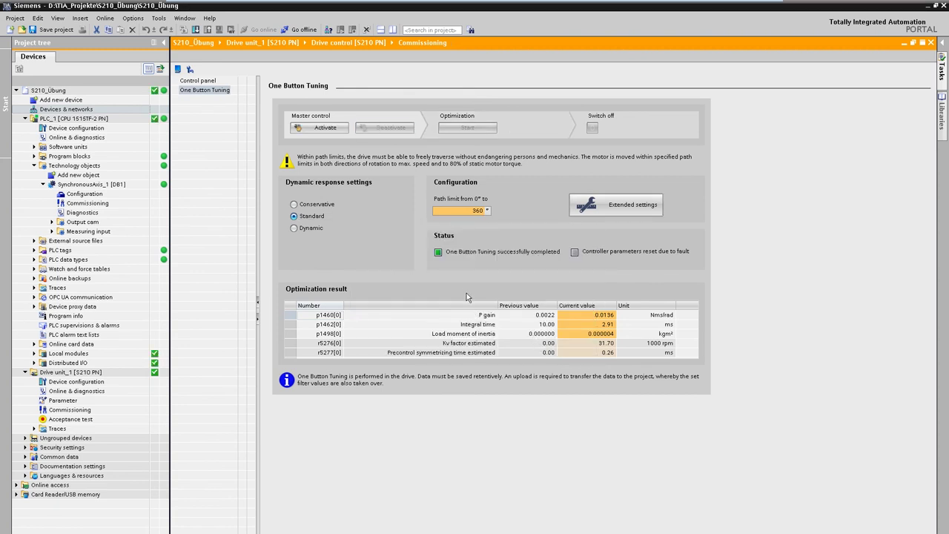
pyautogui.click(178, 70)
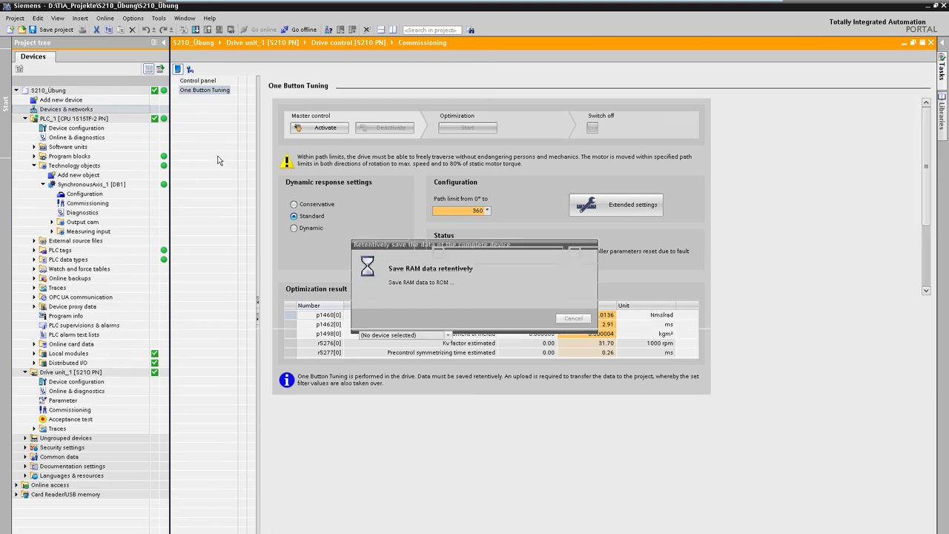
# - Take the S210_Übung project offline from the devices
pyautogui.click(91, 90)
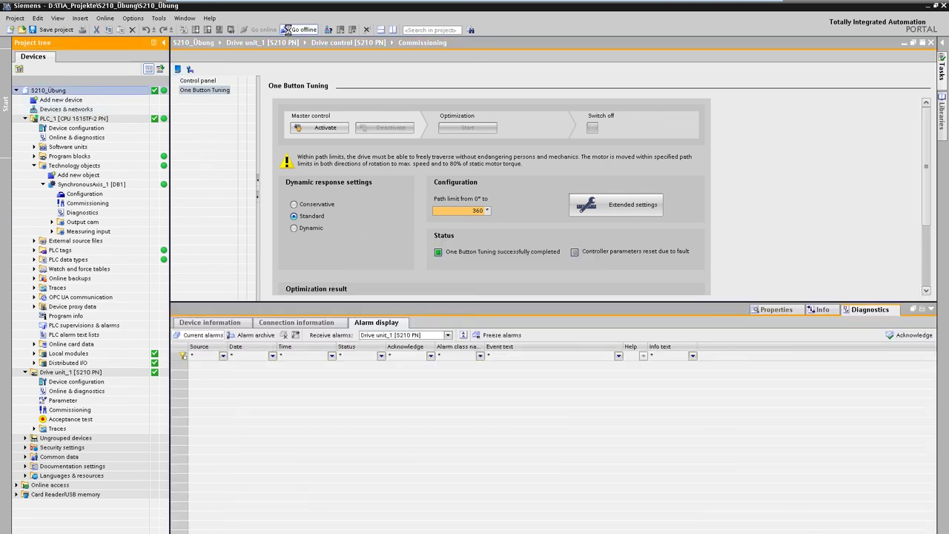
pyautogui.click(300, 30)
pyautogui.click(557, 353)
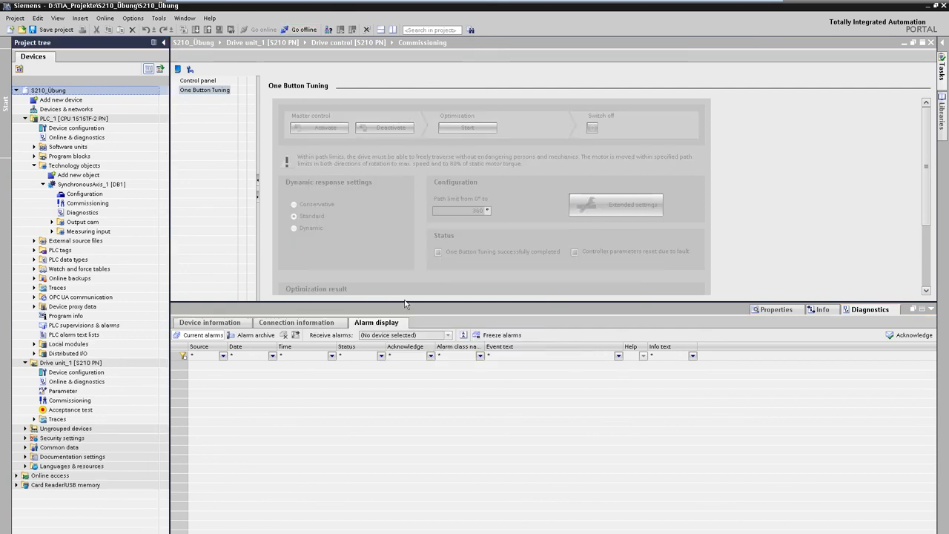
# - Upload Drive unit_1's configuration from the device into the project
pyautogui.click(90, 363)
pyautogui.click(261, 30)
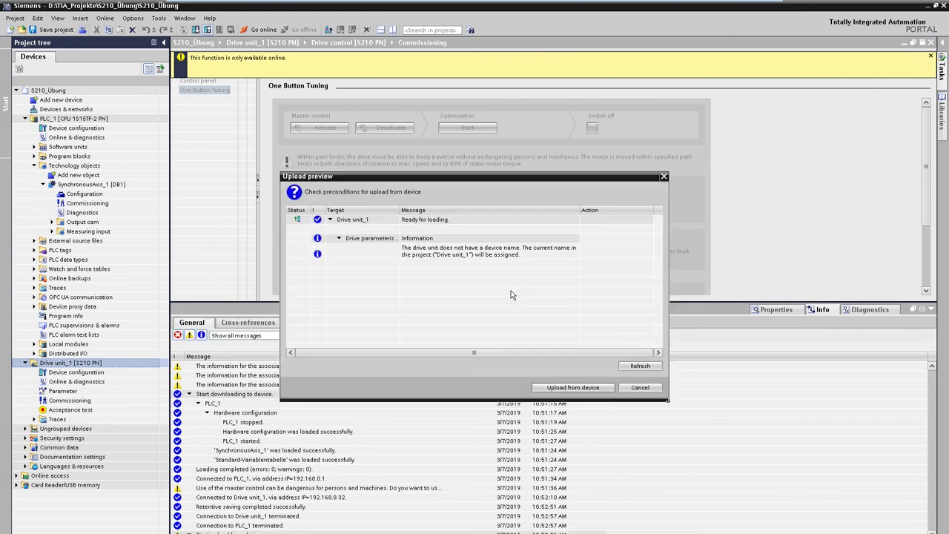
pyautogui.click(574, 387)
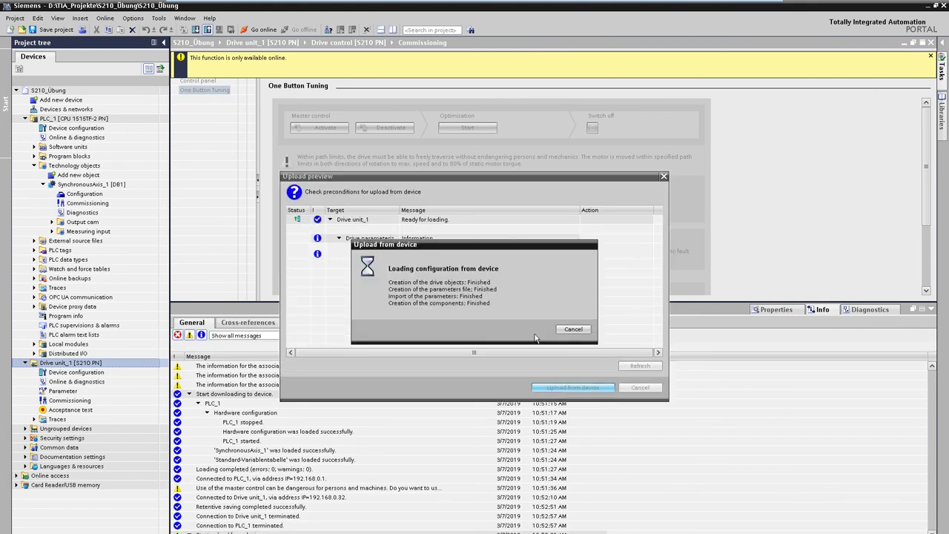